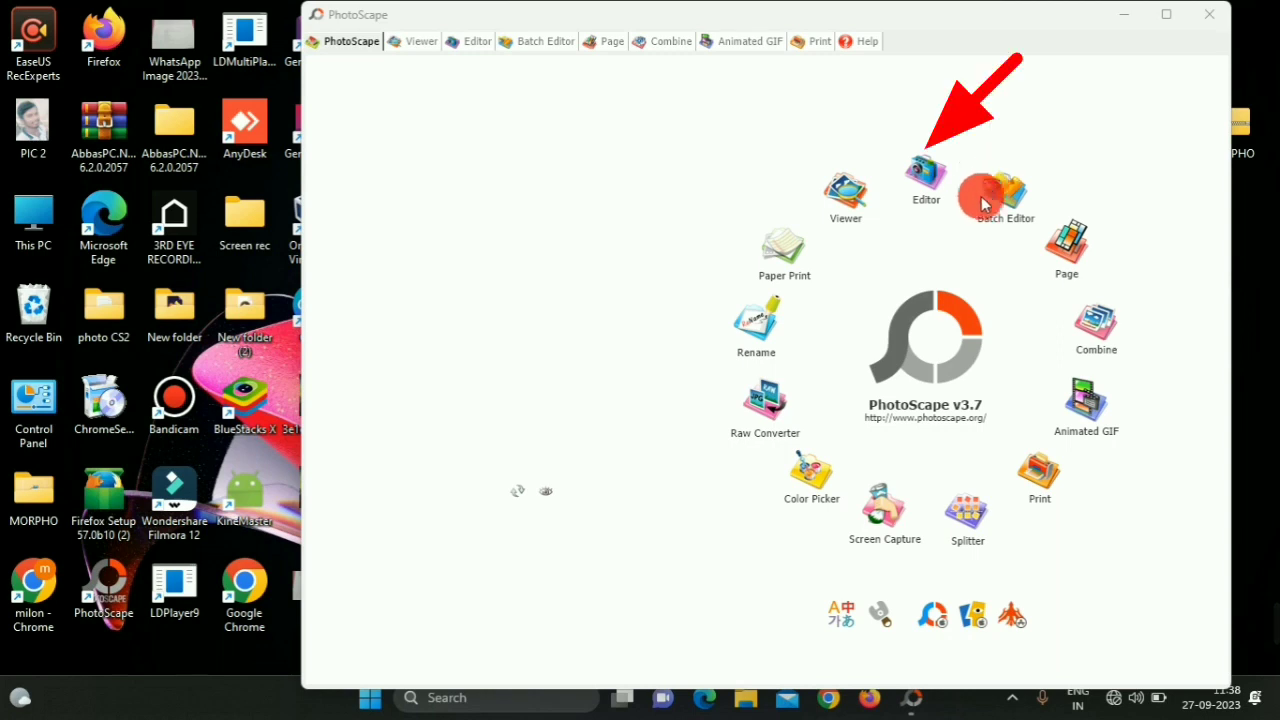
Open the pirate portrait 3e1c82385d98040224f65175d2e5f75c.jpg from the Desktop folder in the Editor.
click(926, 176)
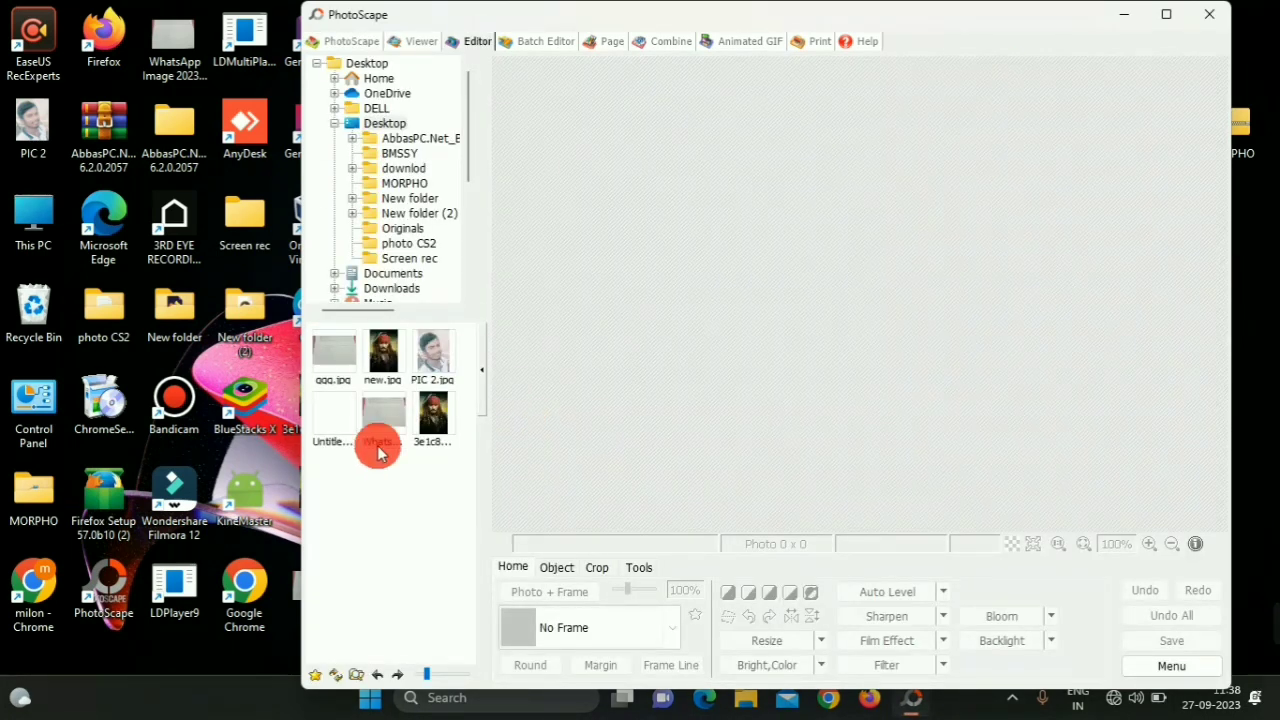
drag(375, 457, 477, 354)
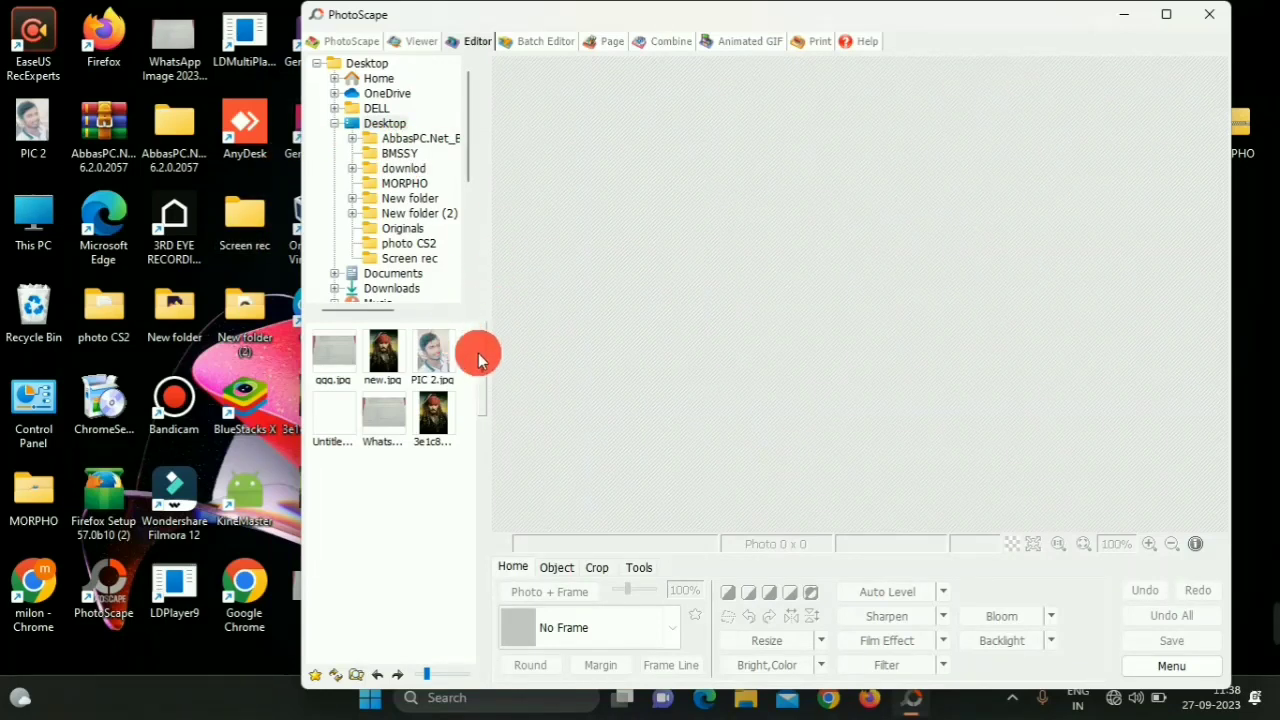
click(376, 357)
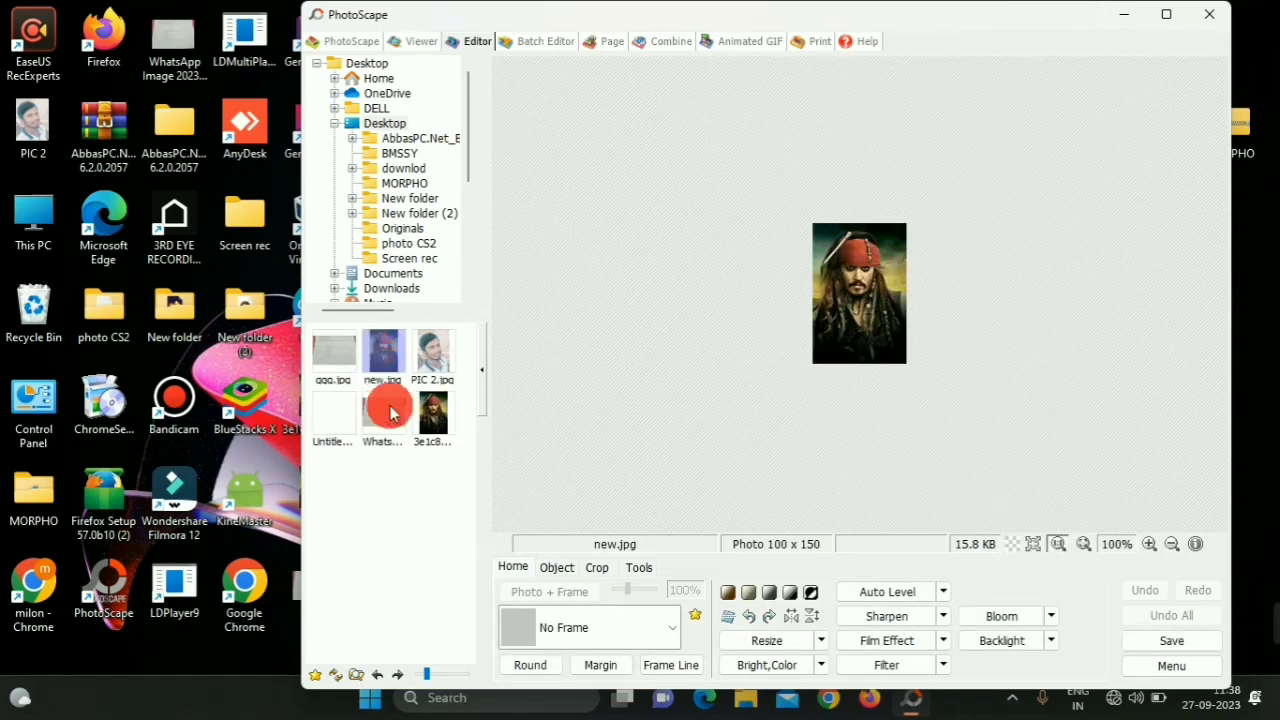
click(428, 415)
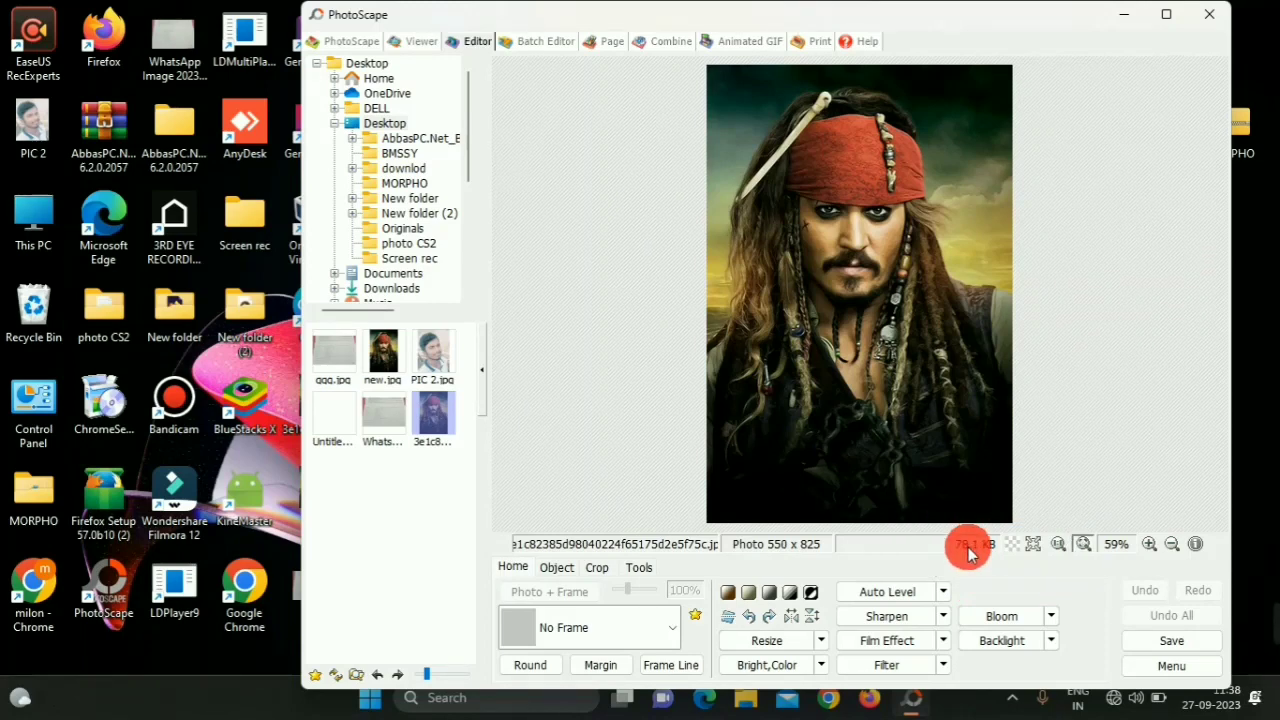
Resize the portrait to a width of 400 pixels with its aspect ratio preserved.
click(780, 645)
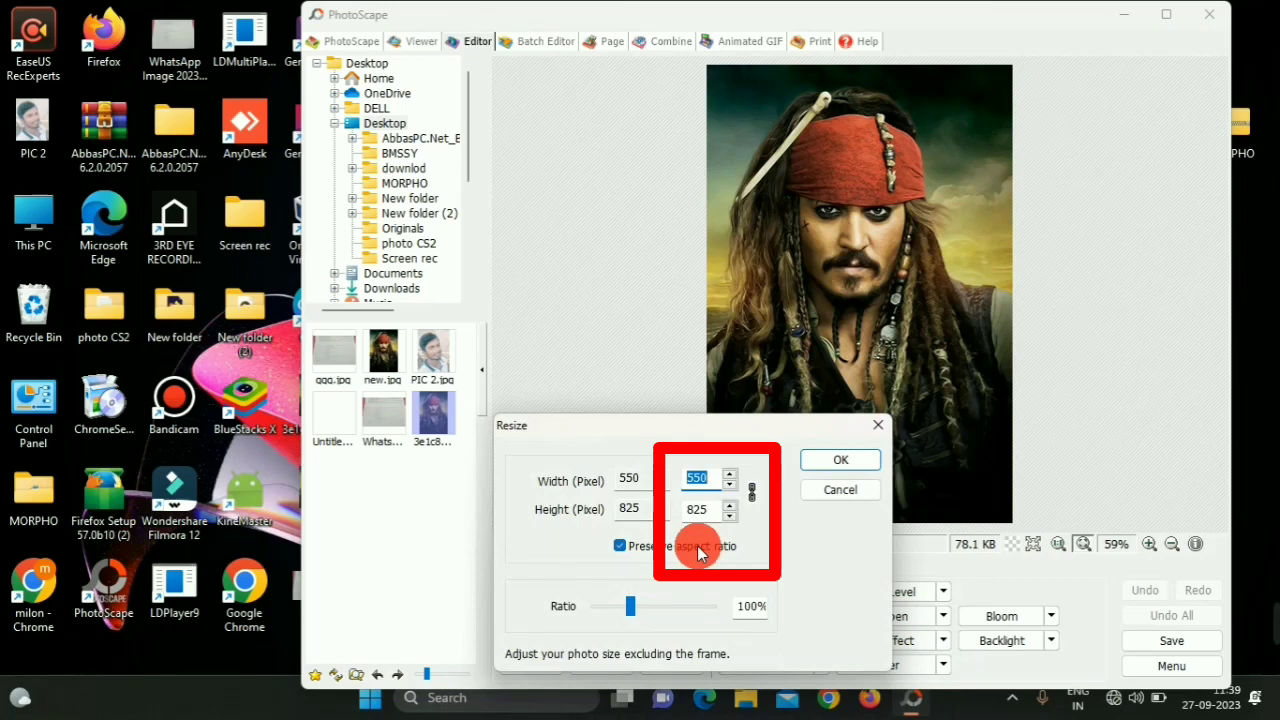
text(400)
click(832, 465)
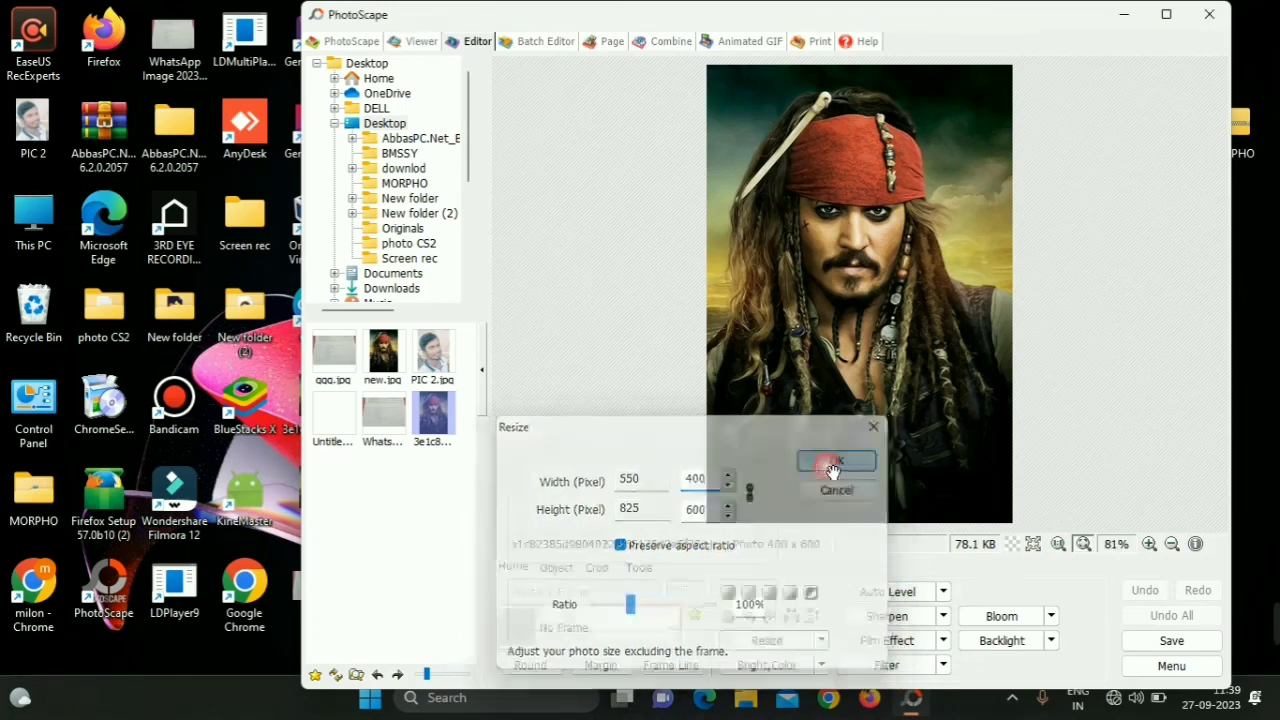
Save the resized portrait under its existing file name with the JPEG quality reduced to 79%.
click(1195, 645)
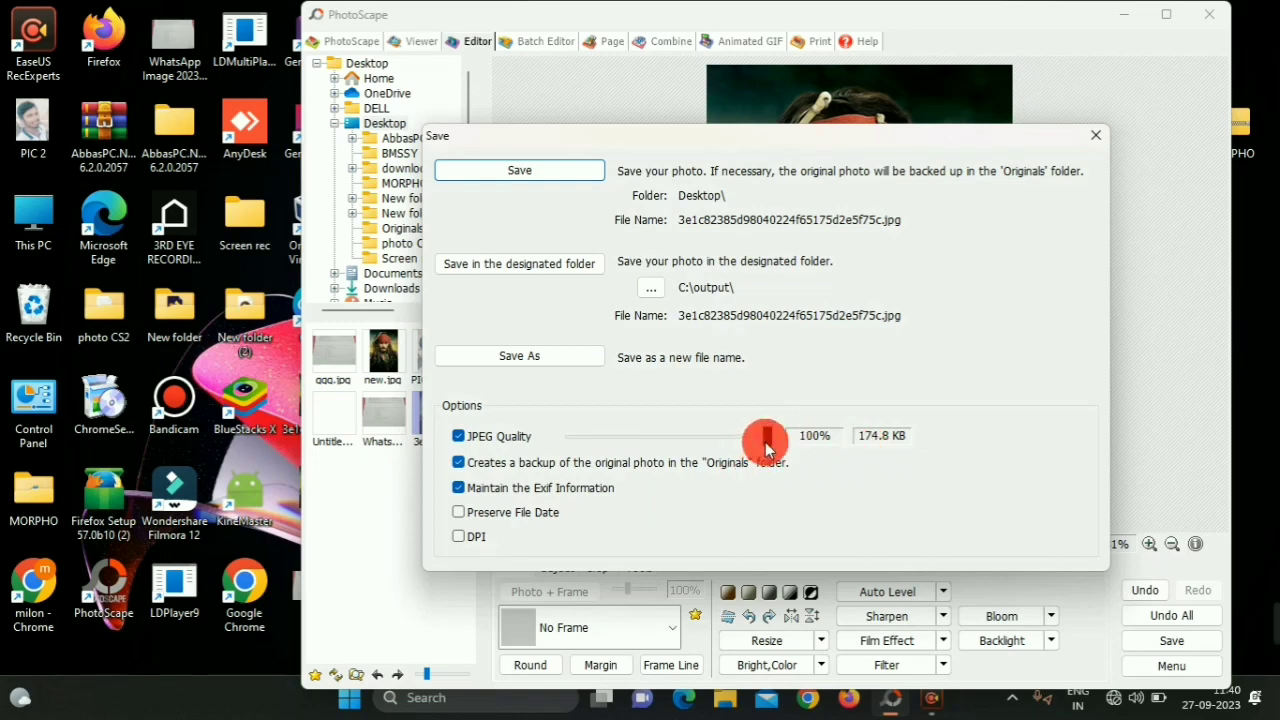
drag(766, 449, 634, 448)
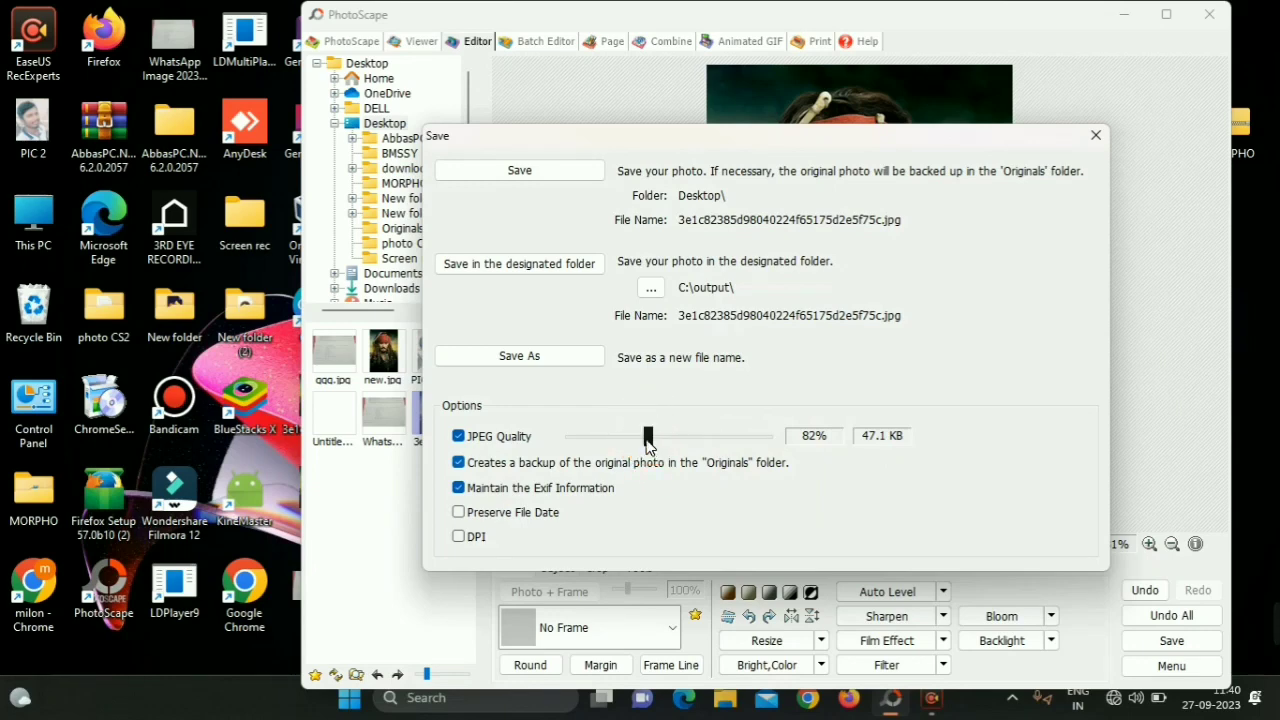
drag(647, 447, 620, 446)
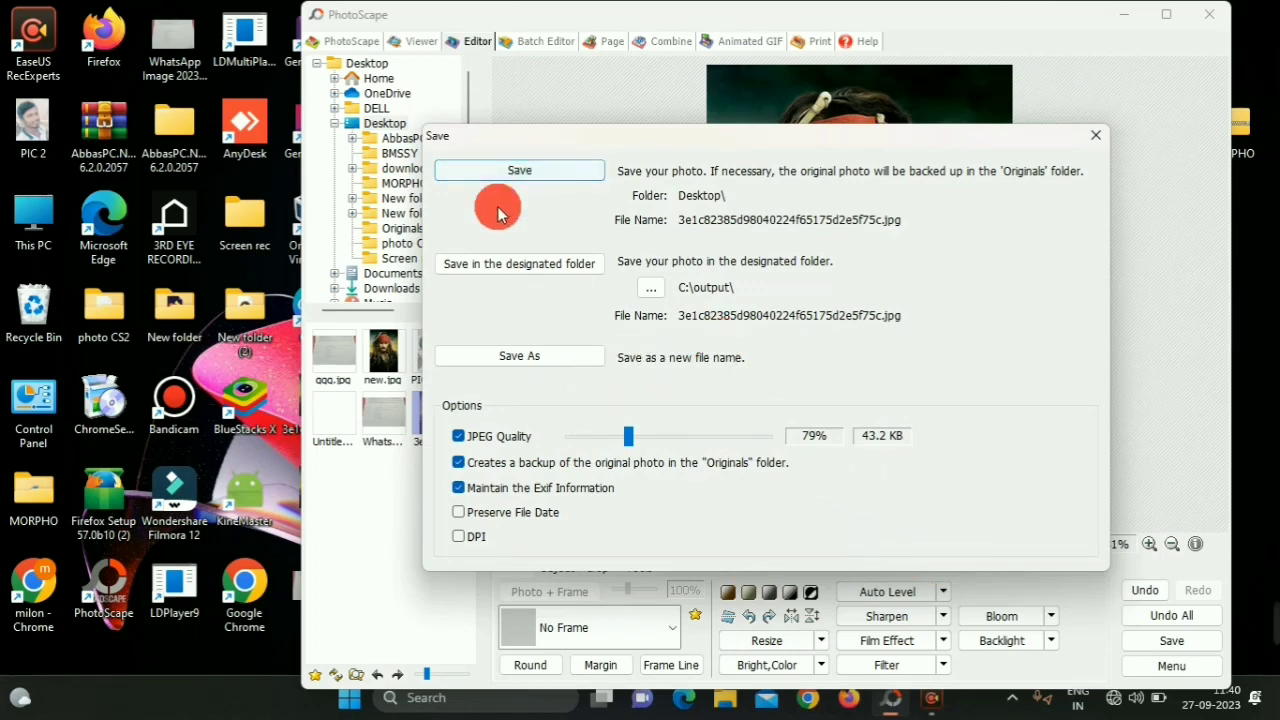
click(531, 174)
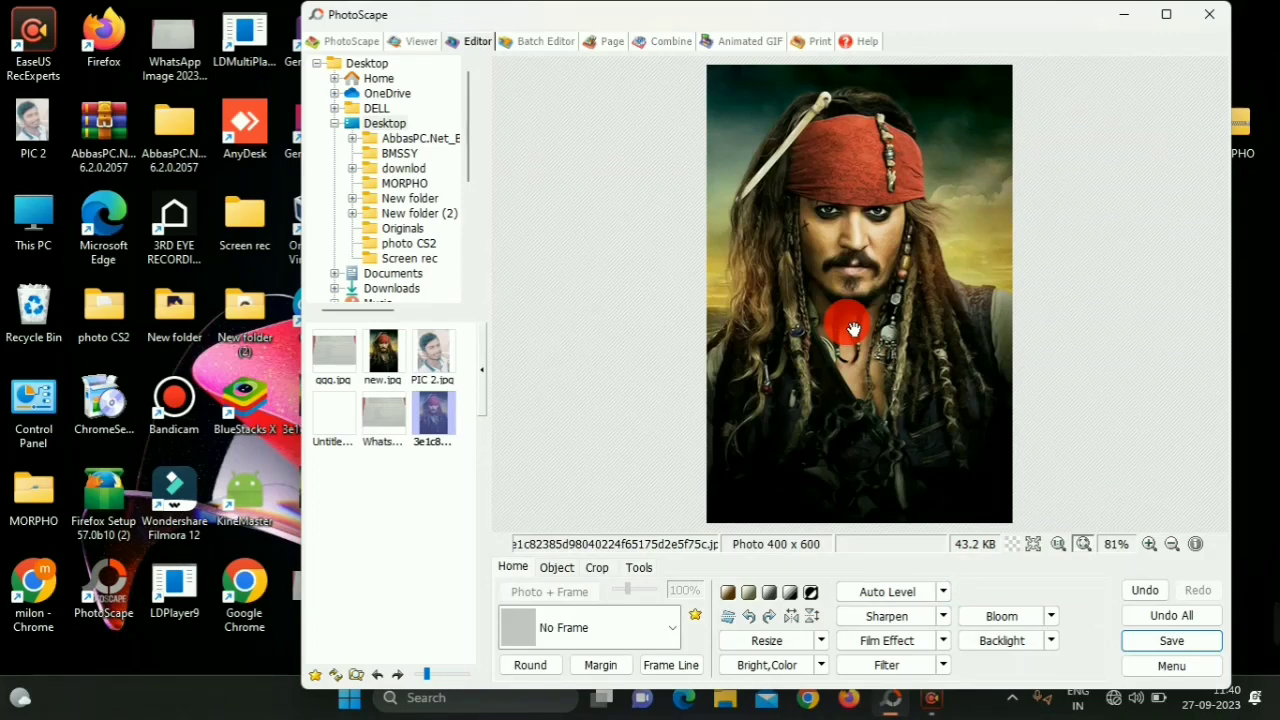
mouse_move(1268, 588)
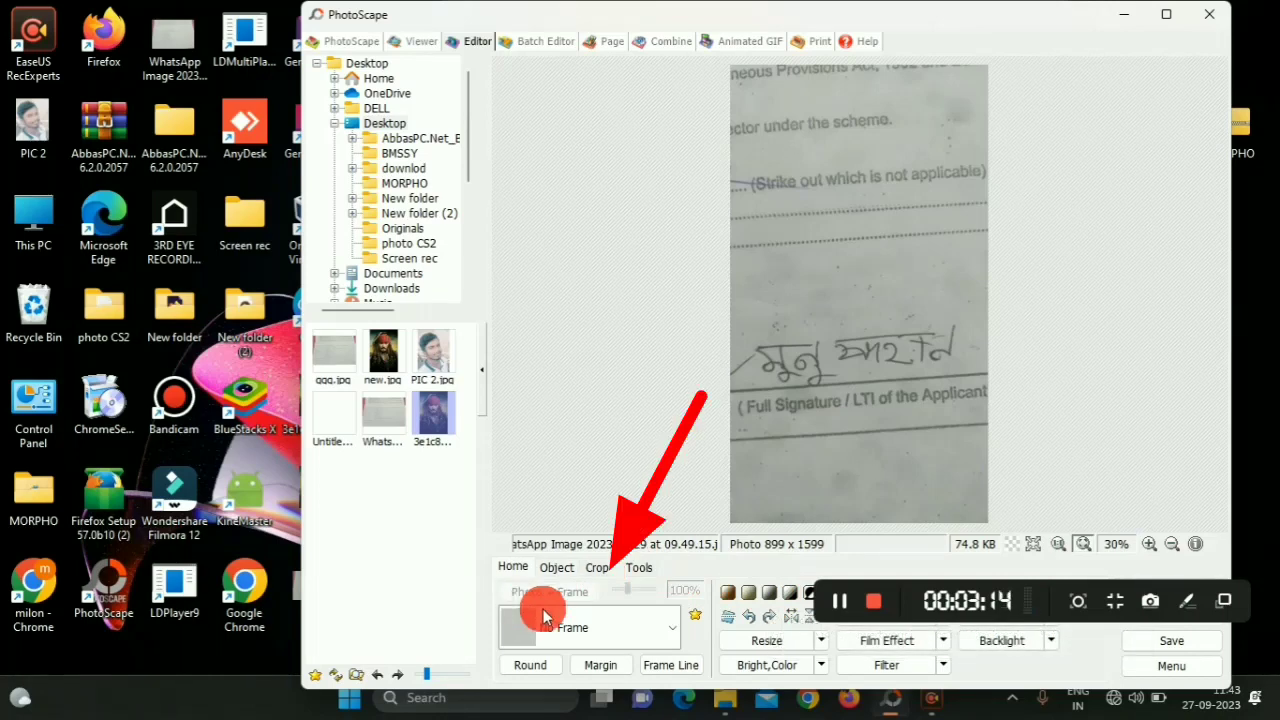
click(598, 575)
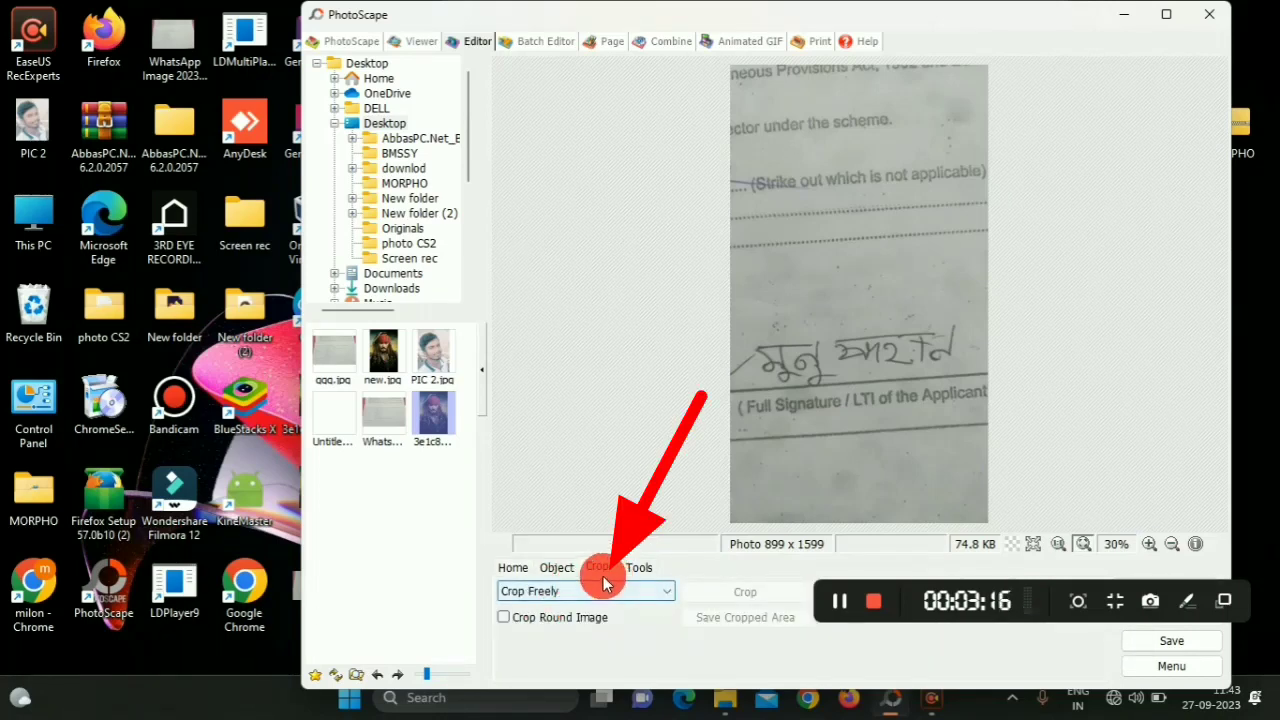
click(512, 567)
click(597, 567)
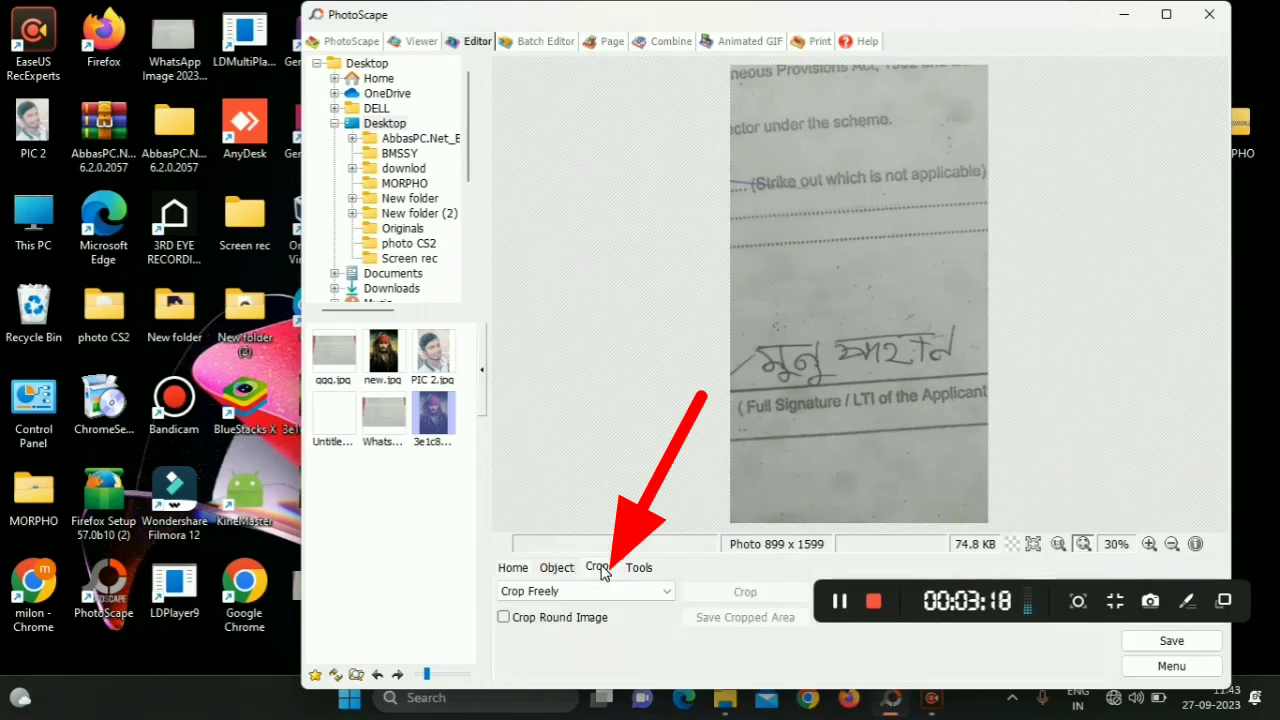
click(512, 567)
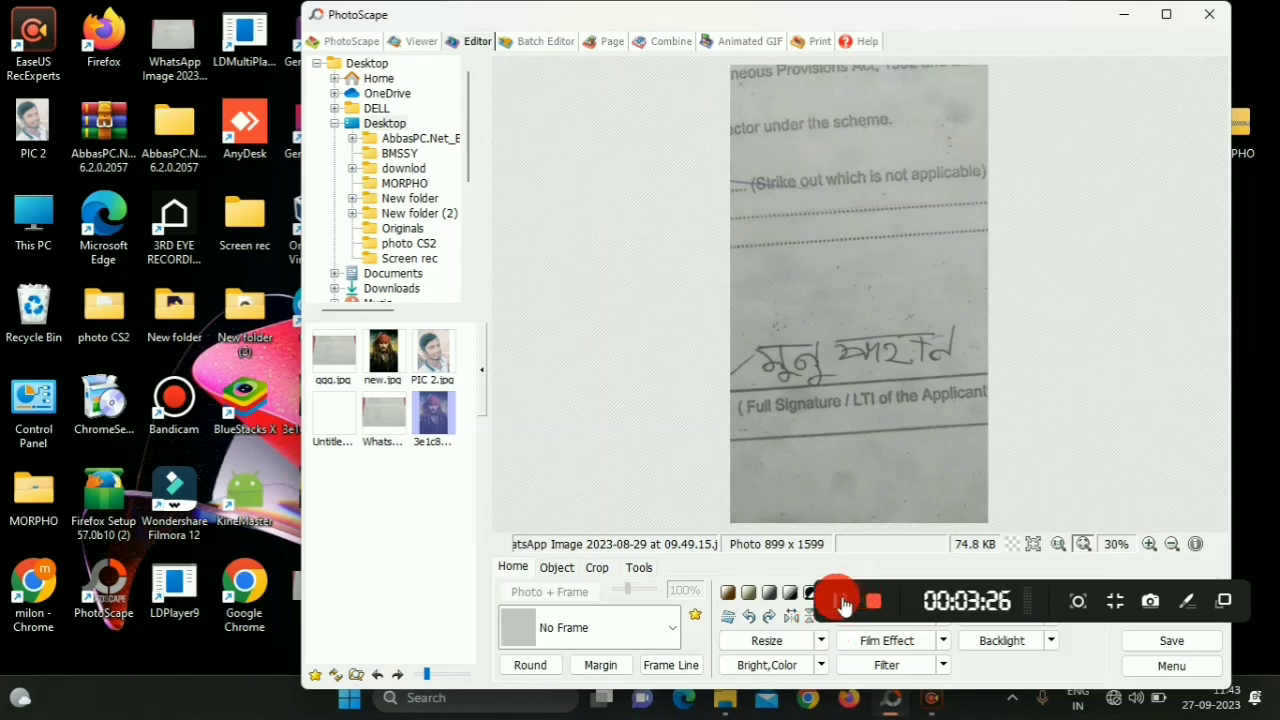
Crop the scanned form freely to the handwritten signature, an area of about 782 x 216 pixels.
click(597, 567)
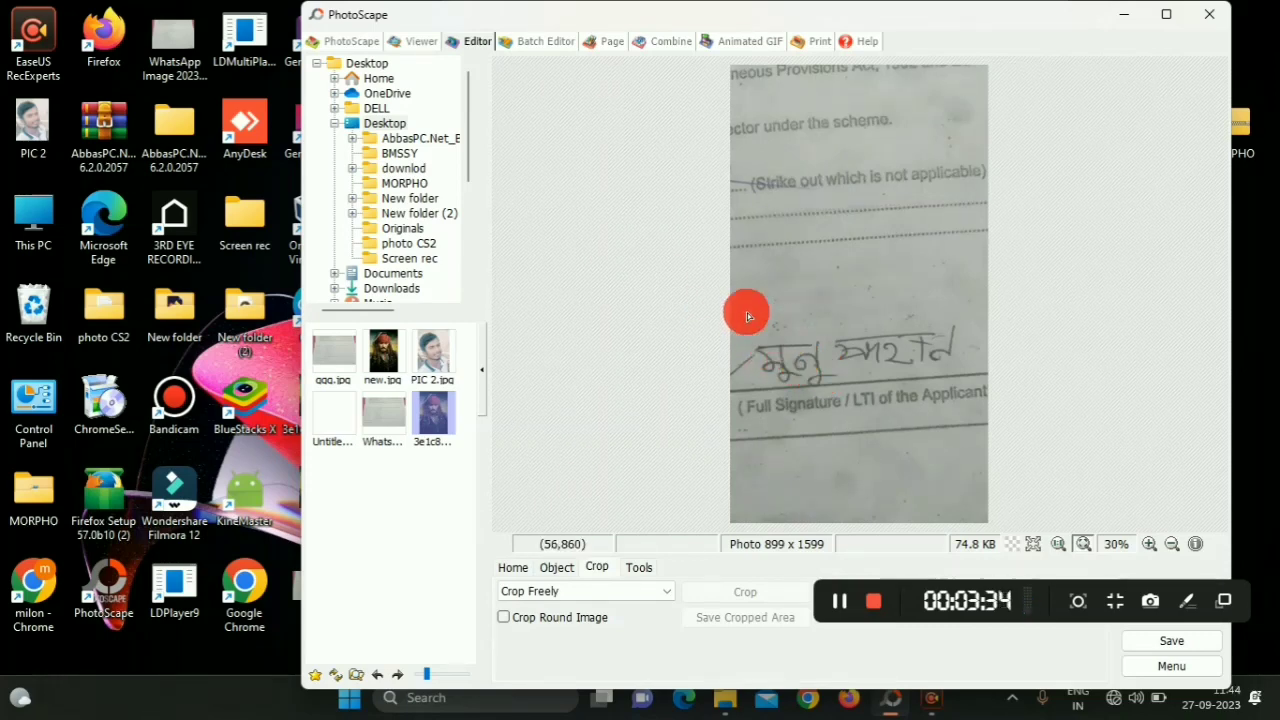
drag(751, 328, 976, 390)
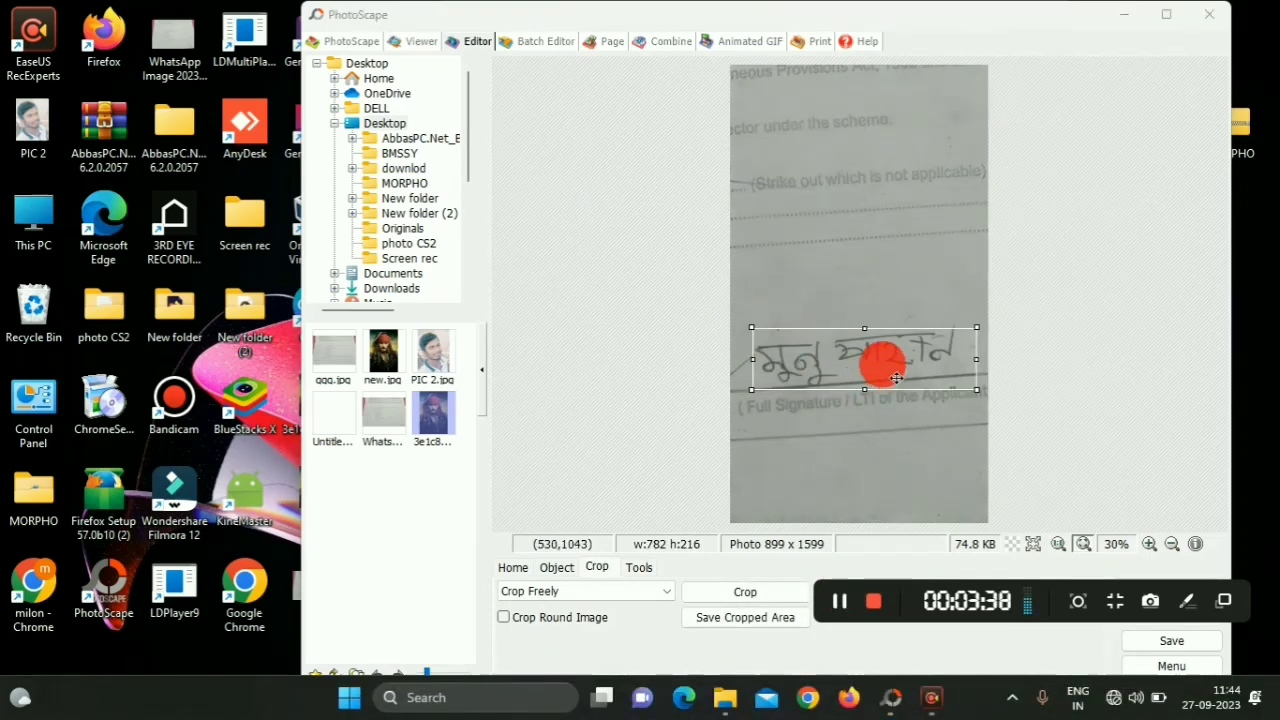
mouse_move(972, 386)
mouse_down()
mouse_move(748, 324)
mouse_move(880, 349)
mouse_up()
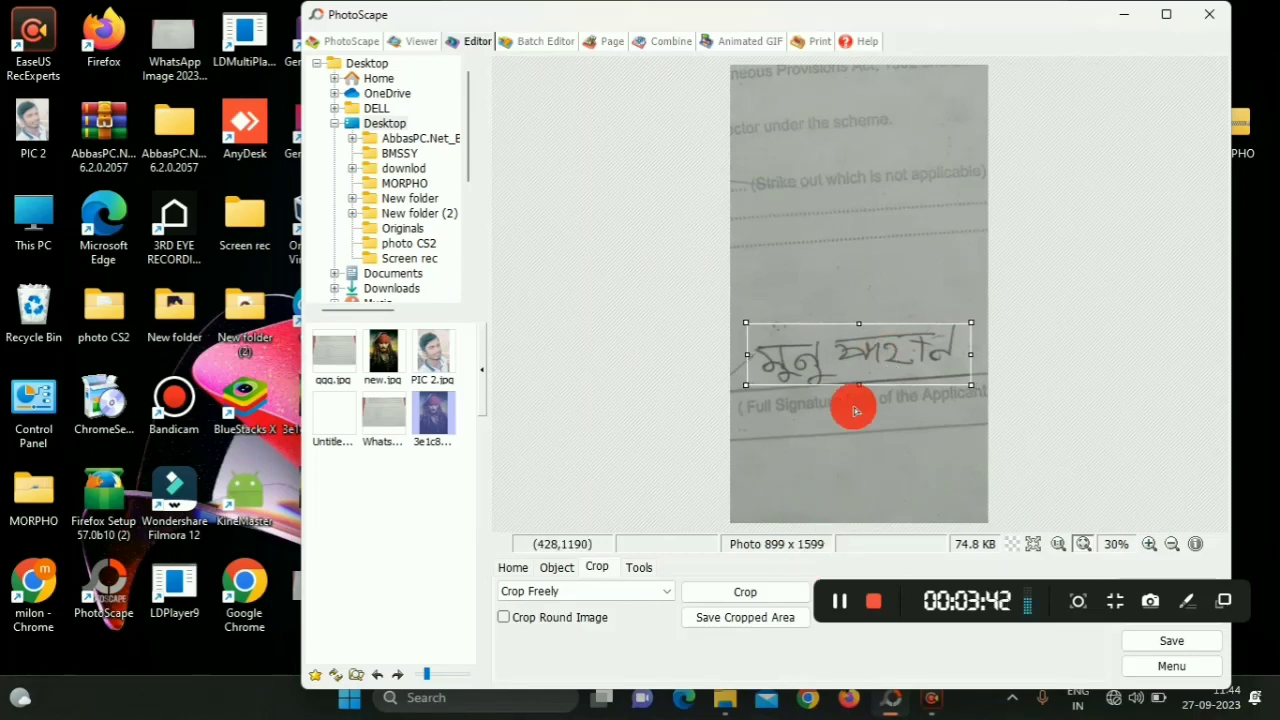
click(750, 595)
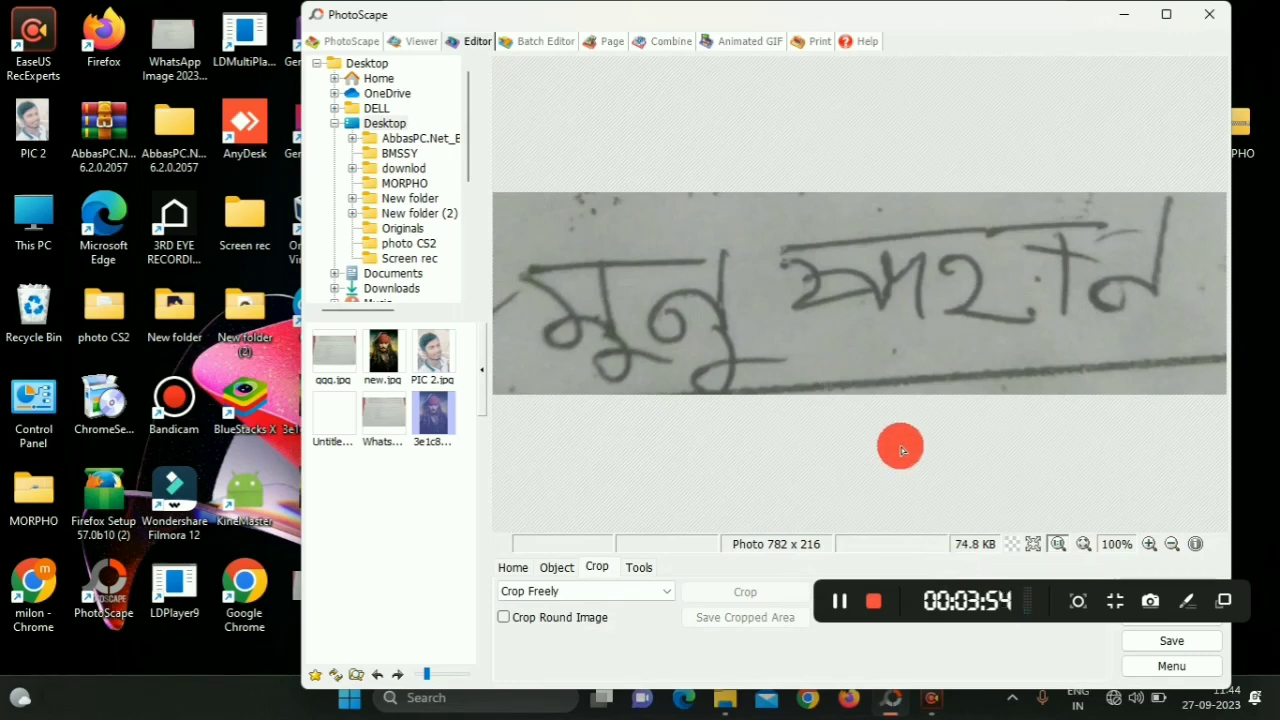
Resize the cropped signature to a width of 500 pixels with its aspect ratio preserved.
click(512, 566)
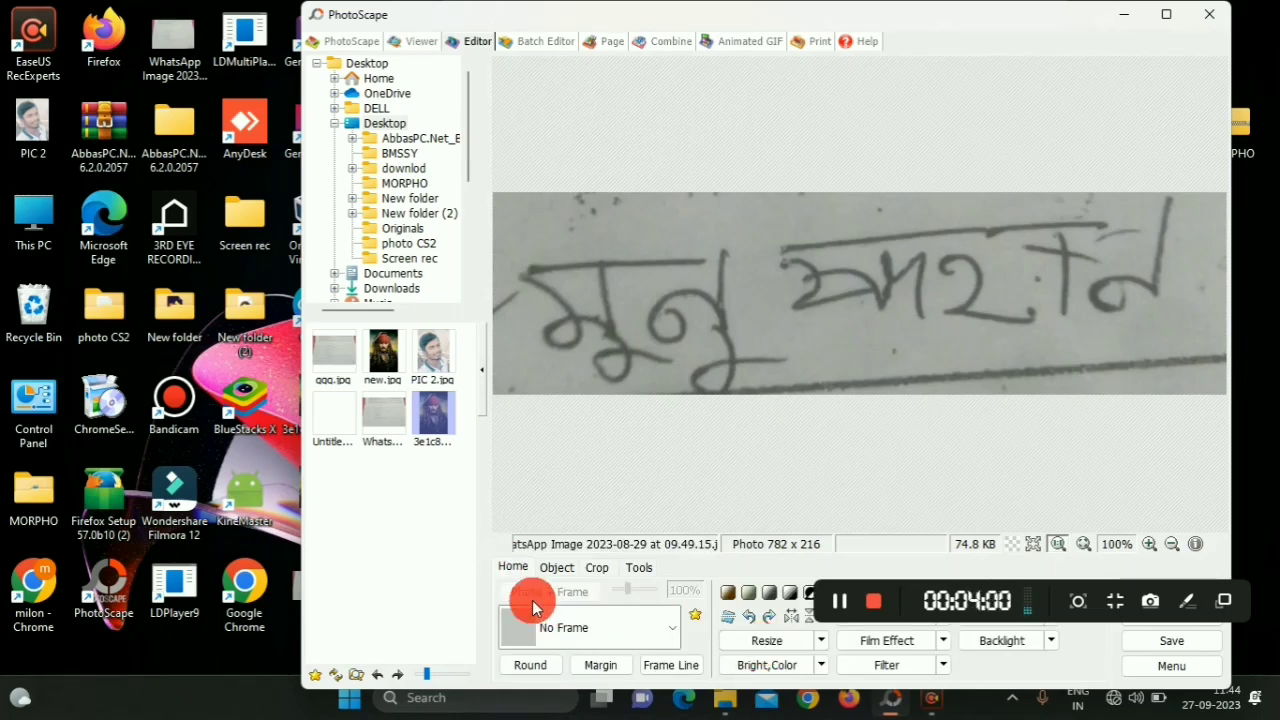
click(760, 640)
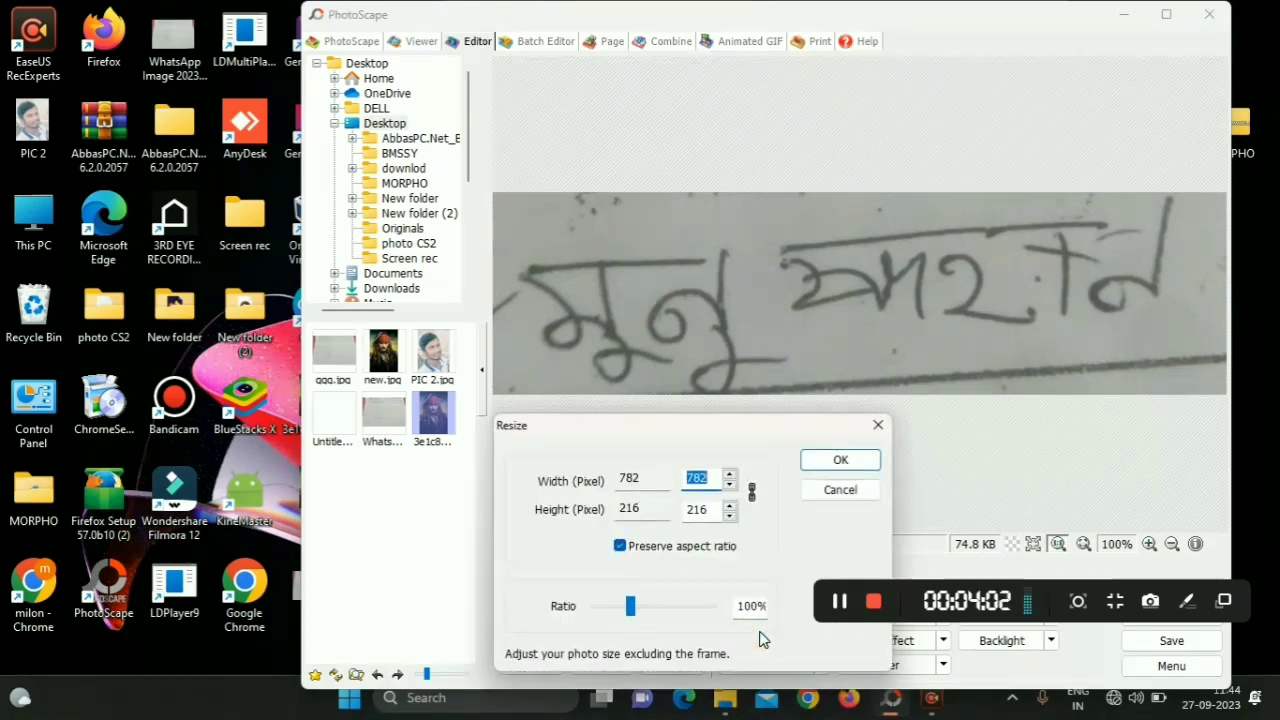
double_click(710, 478)
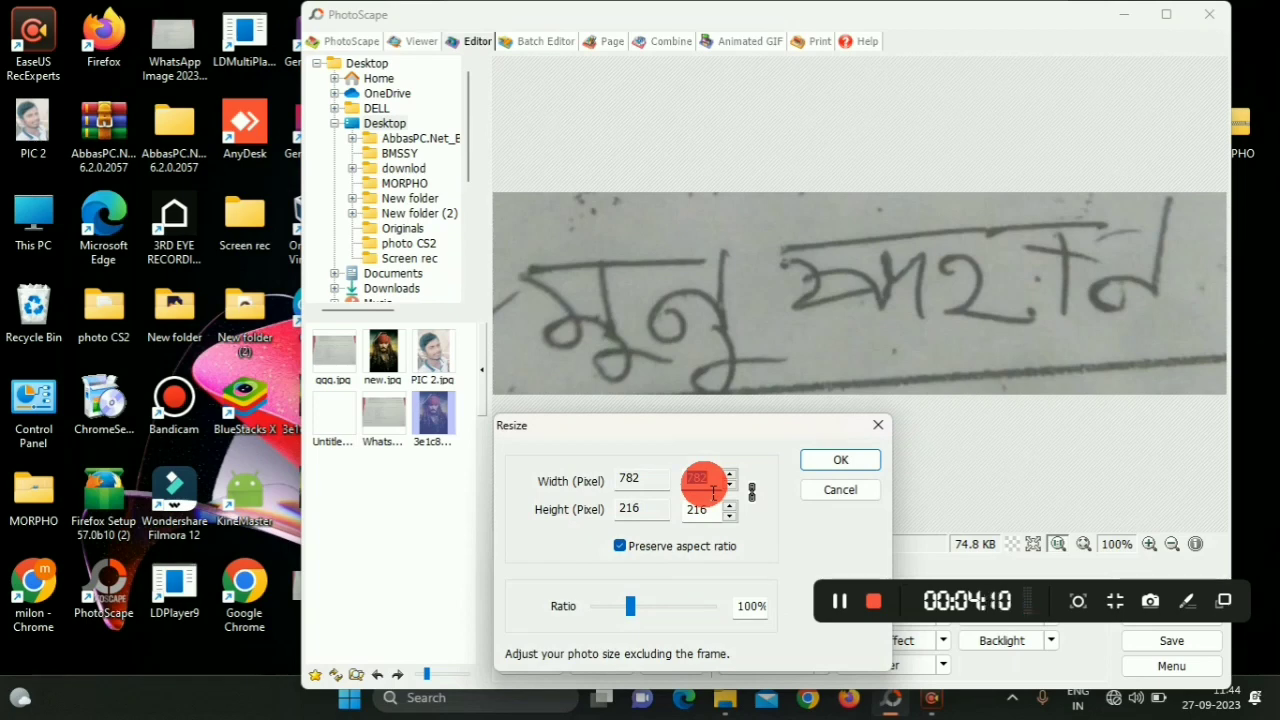
text(500)
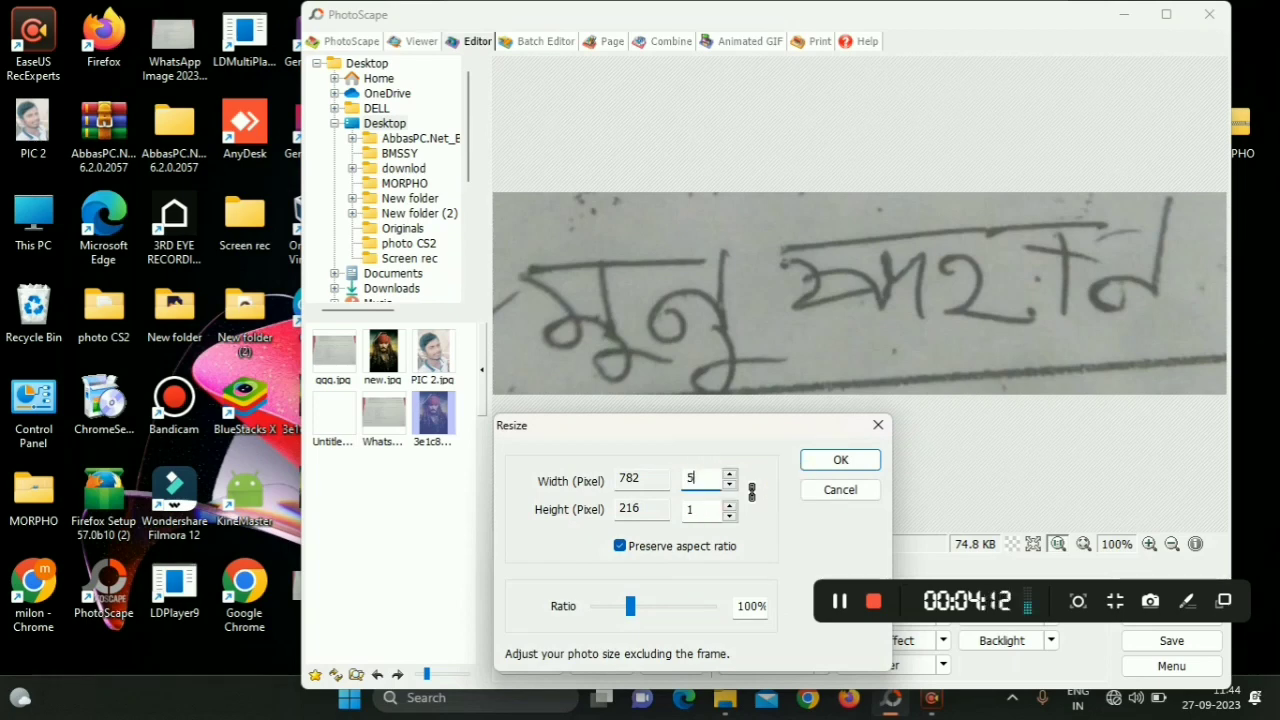
click(840, 460)
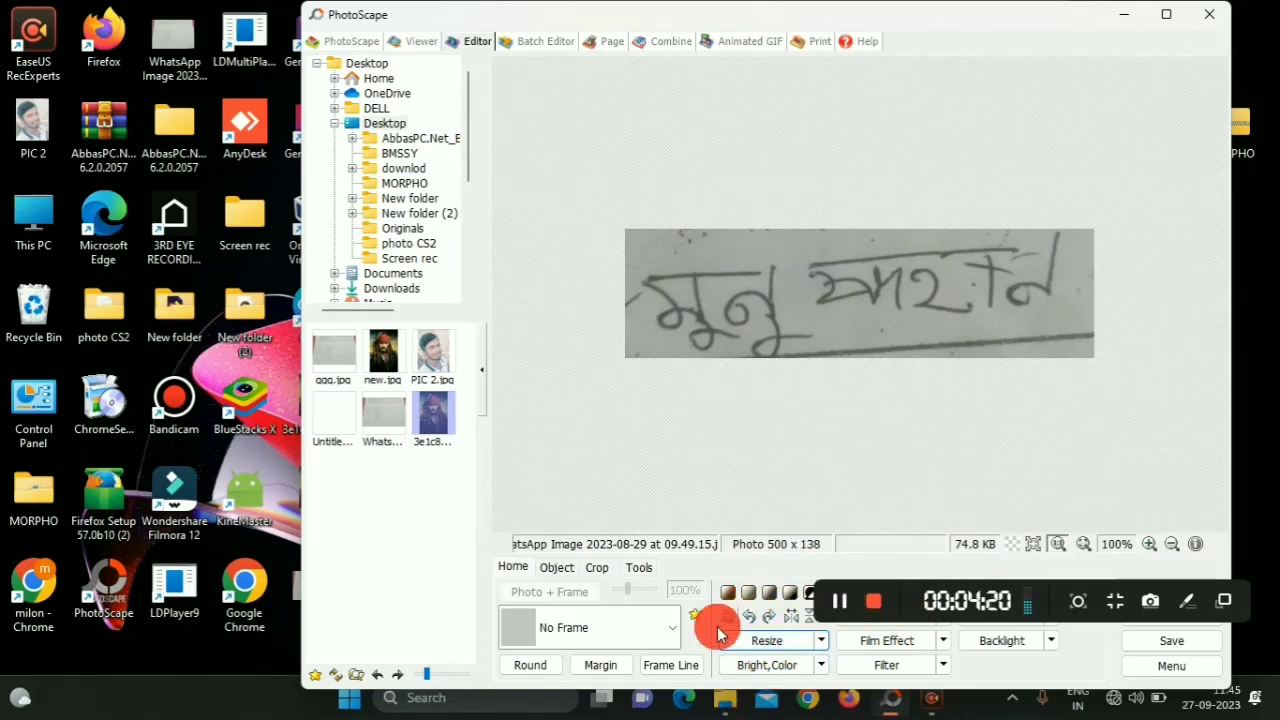
Convert the cropped signature image to pure black strokes on white with the Black & White effect.
click(797, 613)
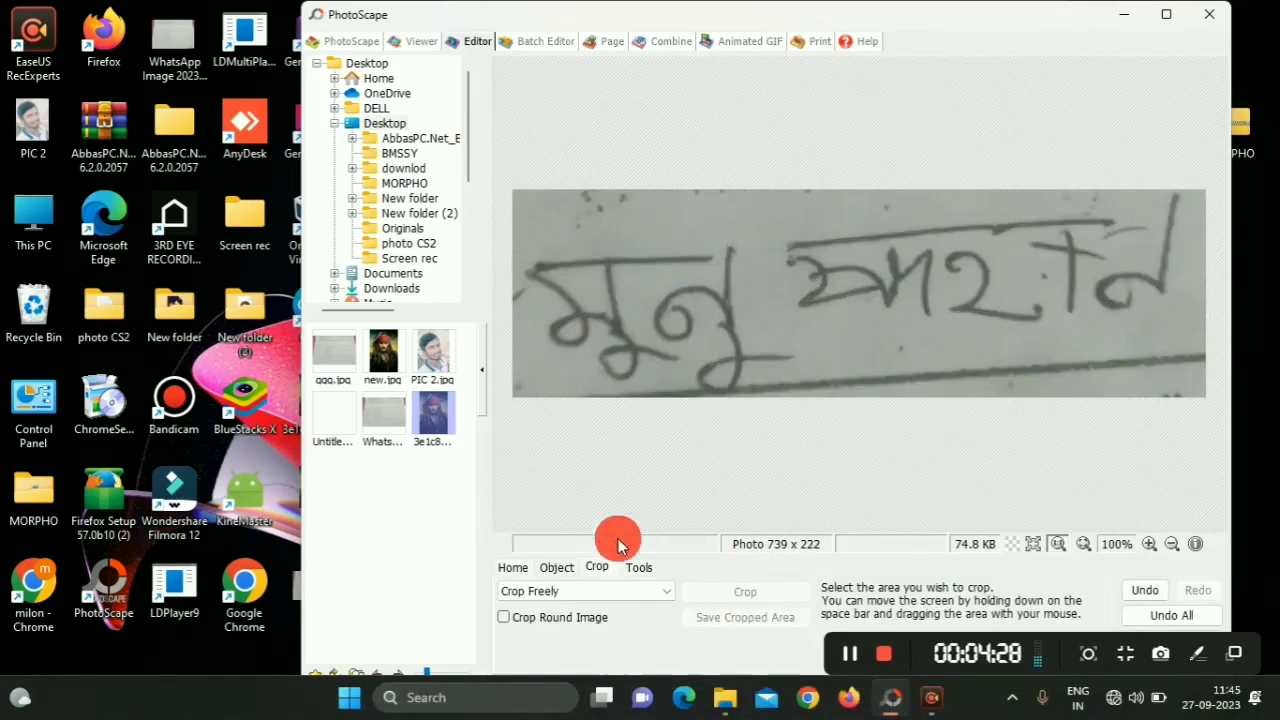
click(510, 567)
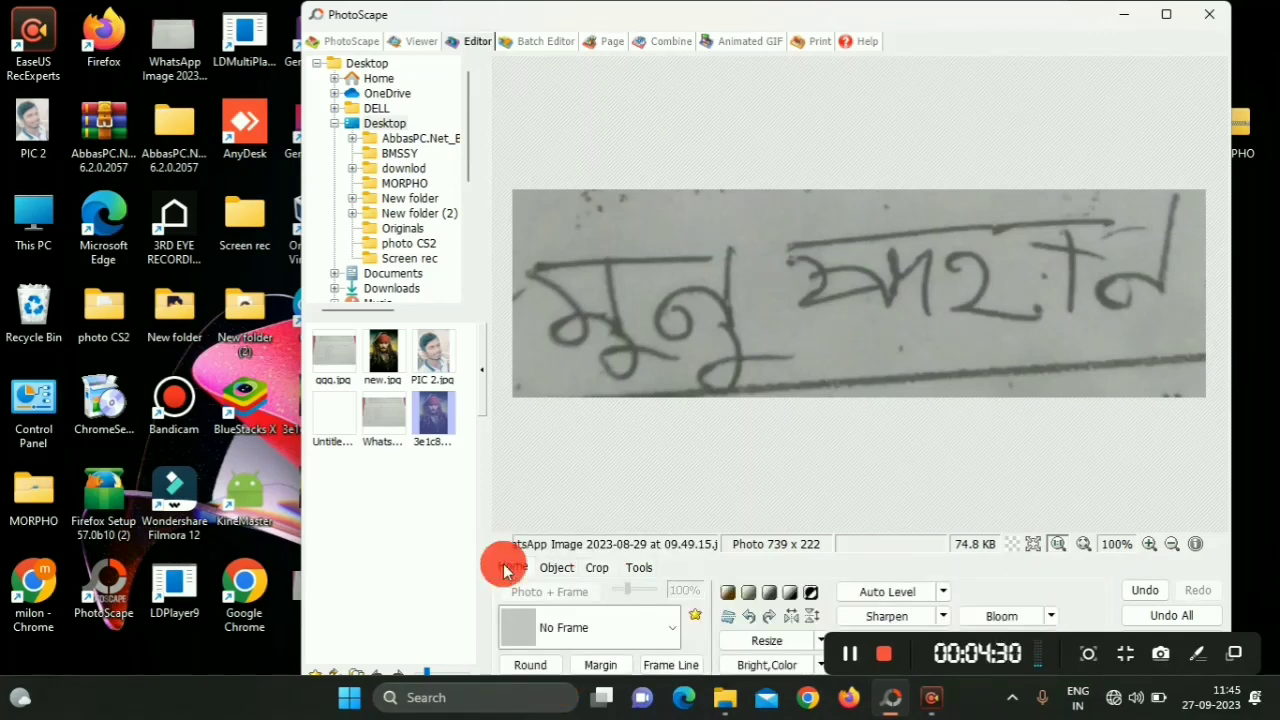
click(790, 598)
click(790, 598)
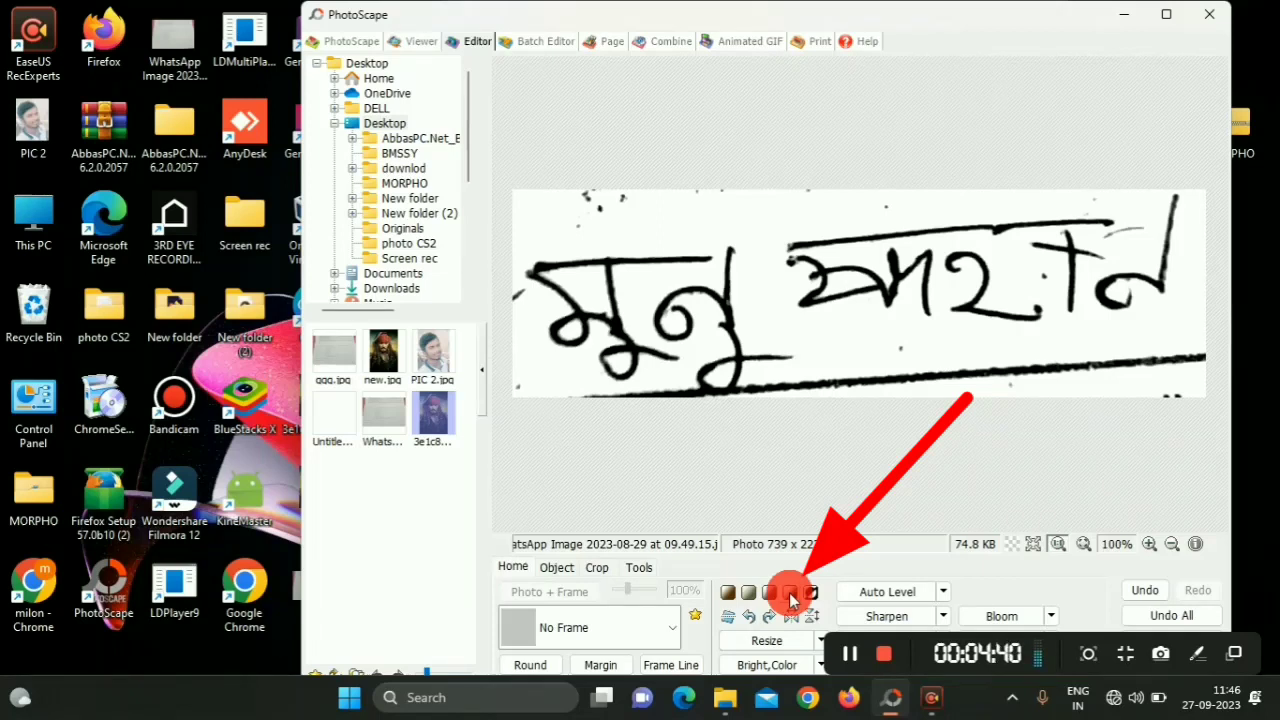
click(790, 598)
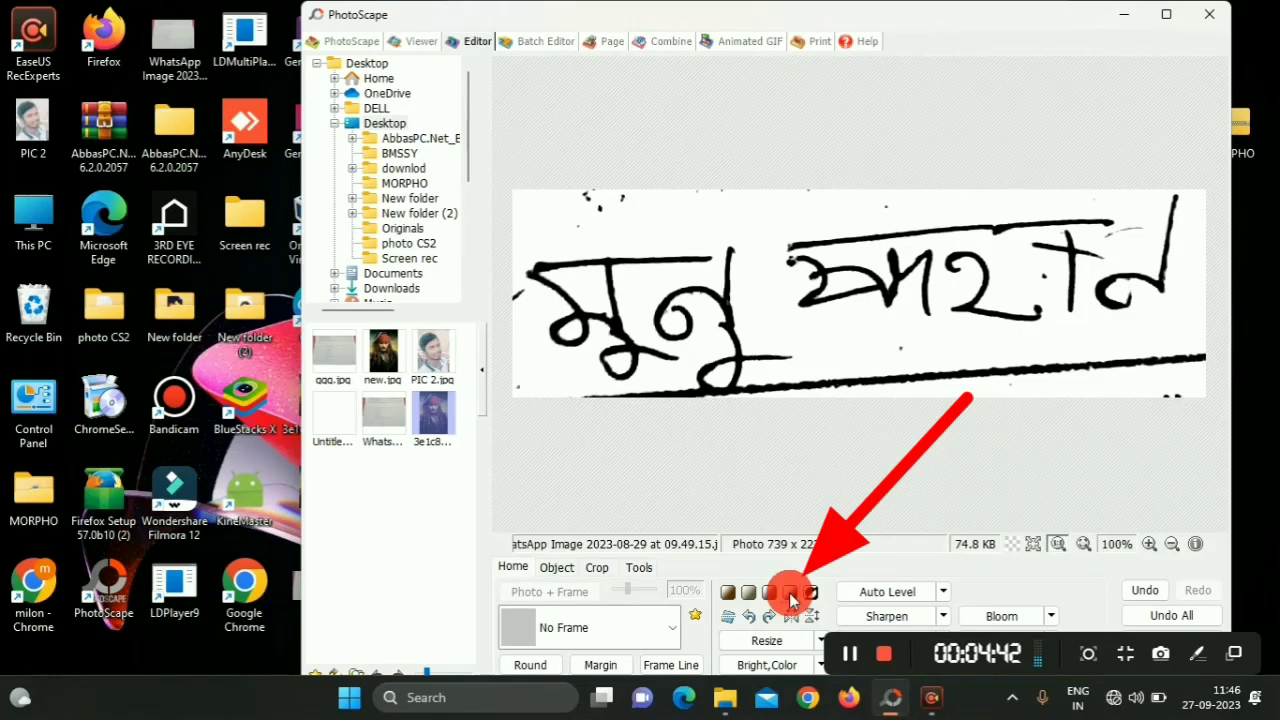
click(778, 596)
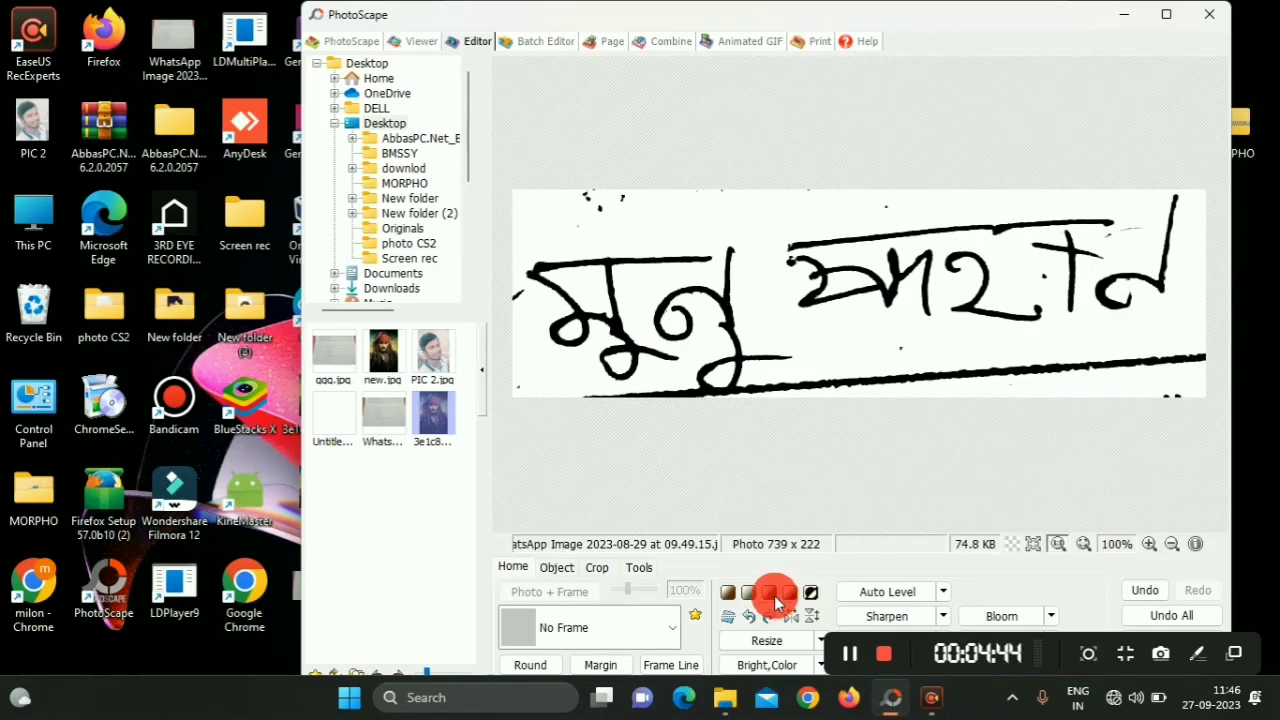
click(776, 598)
click(775, 599)
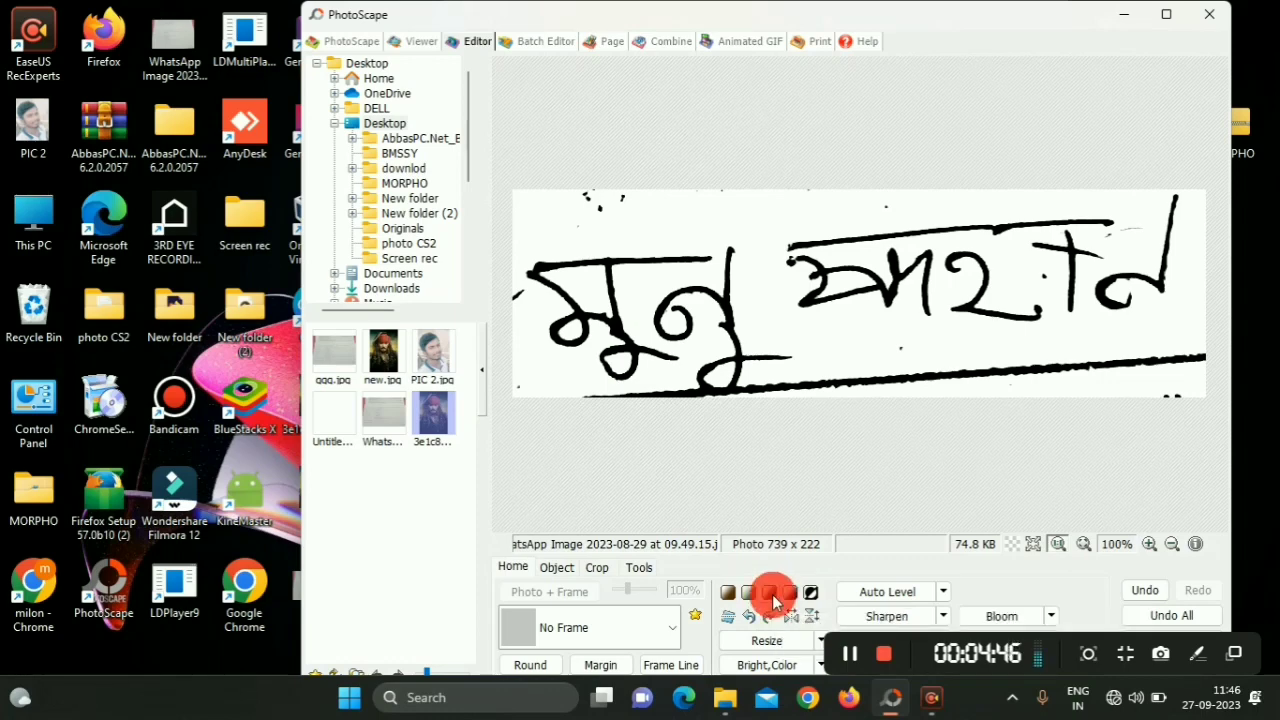
click(777, 598)
click(789, 598)
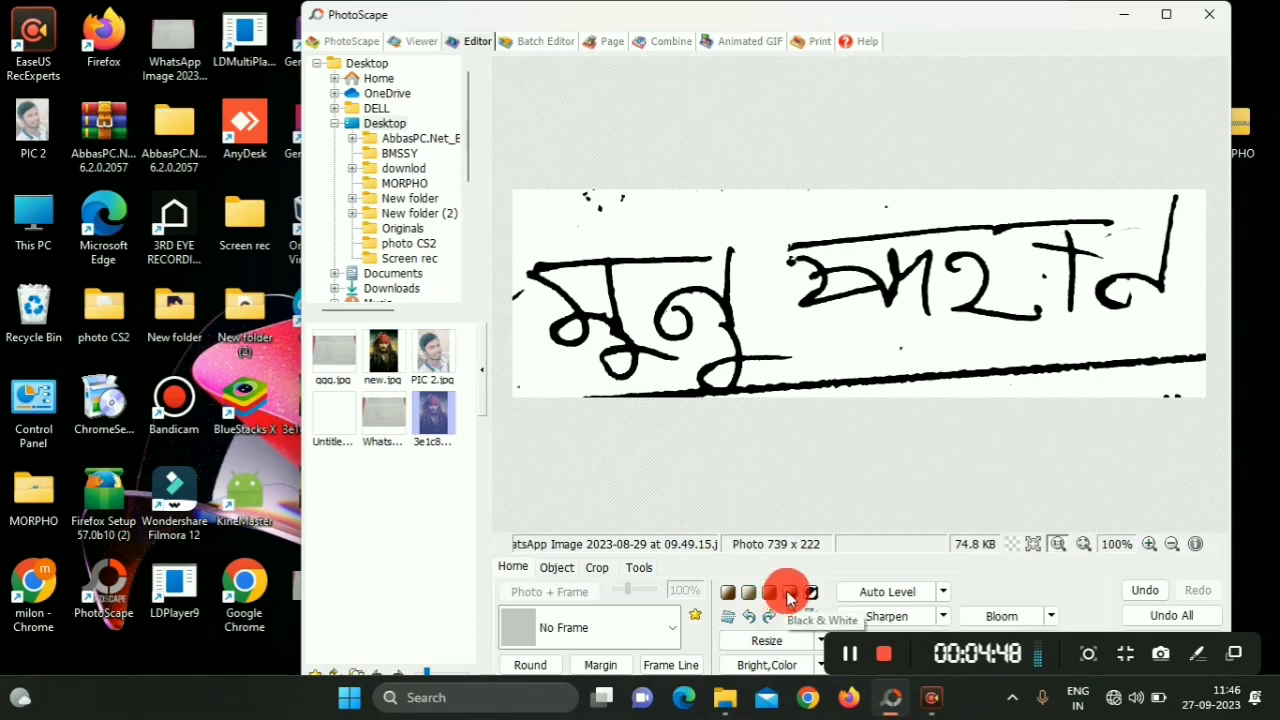